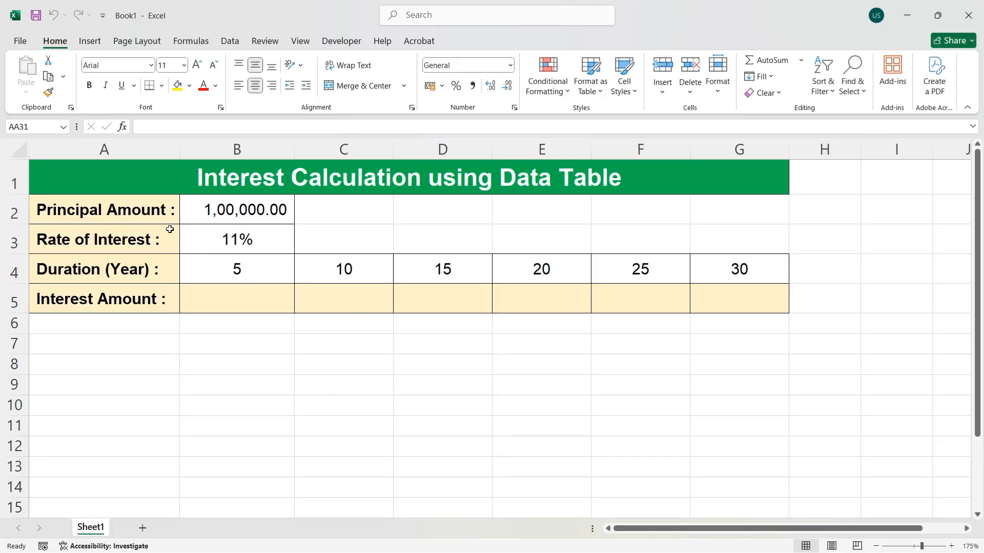
Examine the principal amount, the rate of interest and the durations in years across B4:G4
left_click(155, 212)
left_click(210, 216)
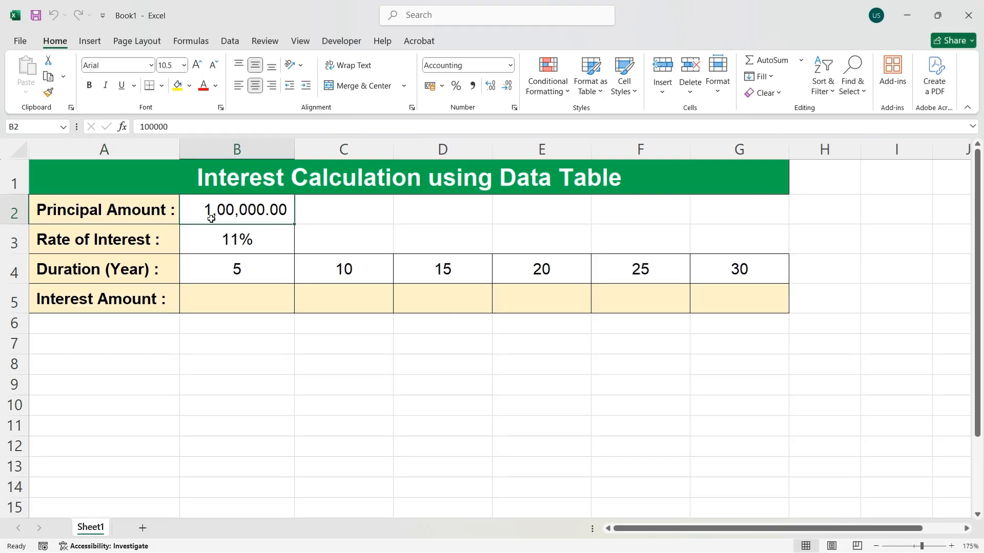
left_click(165, 244)
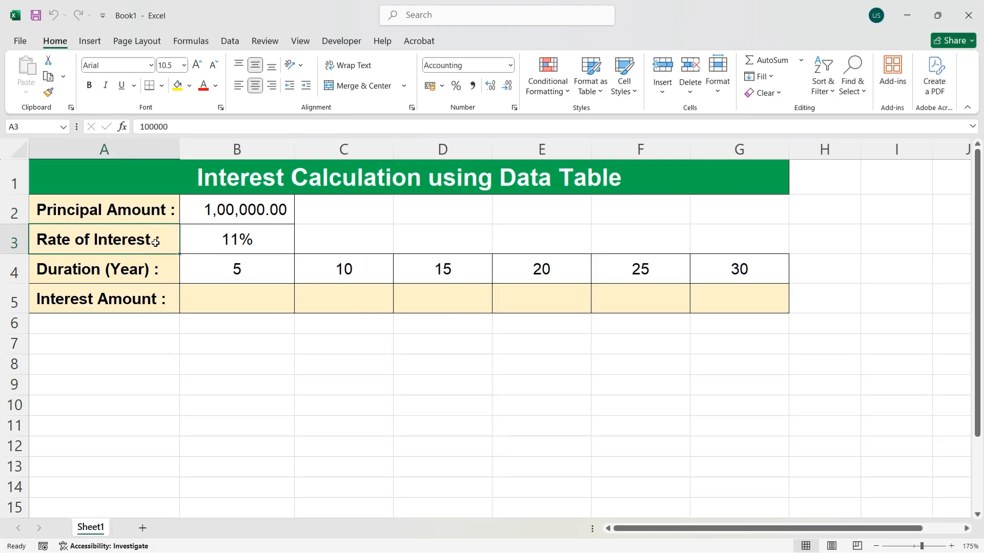
left_click(276, 246)
left_click(173, 274)
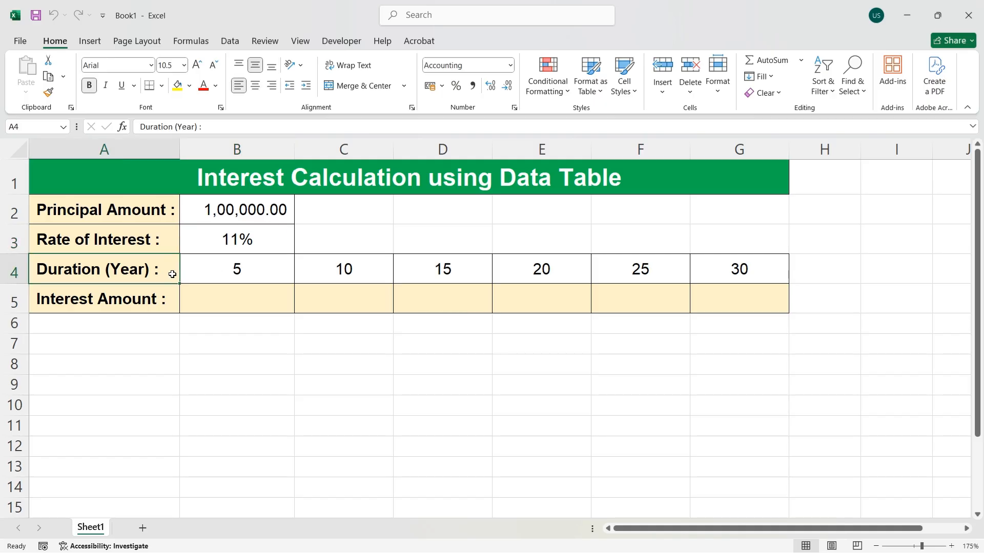
left_click(254, 272)
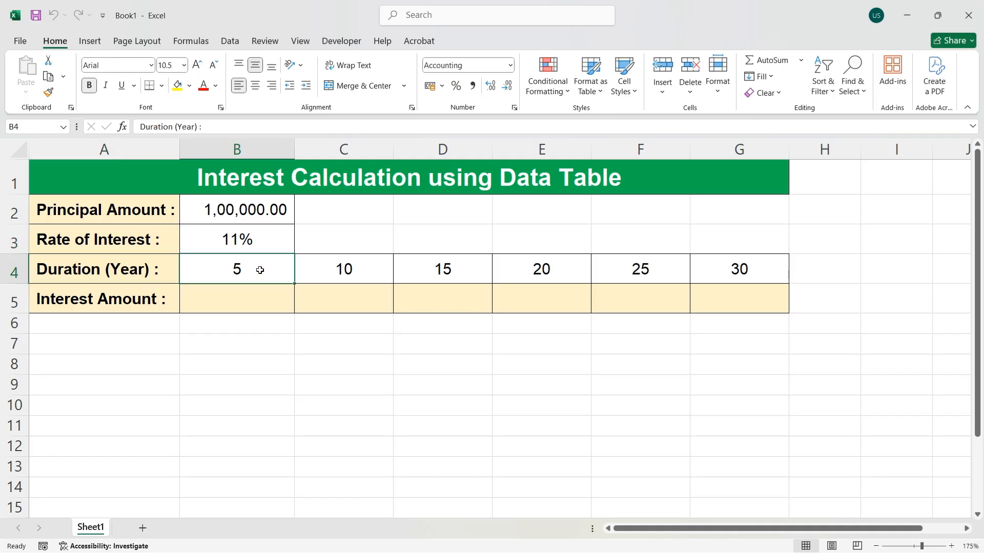
left_click(369, 279)
left_click(464, 273)
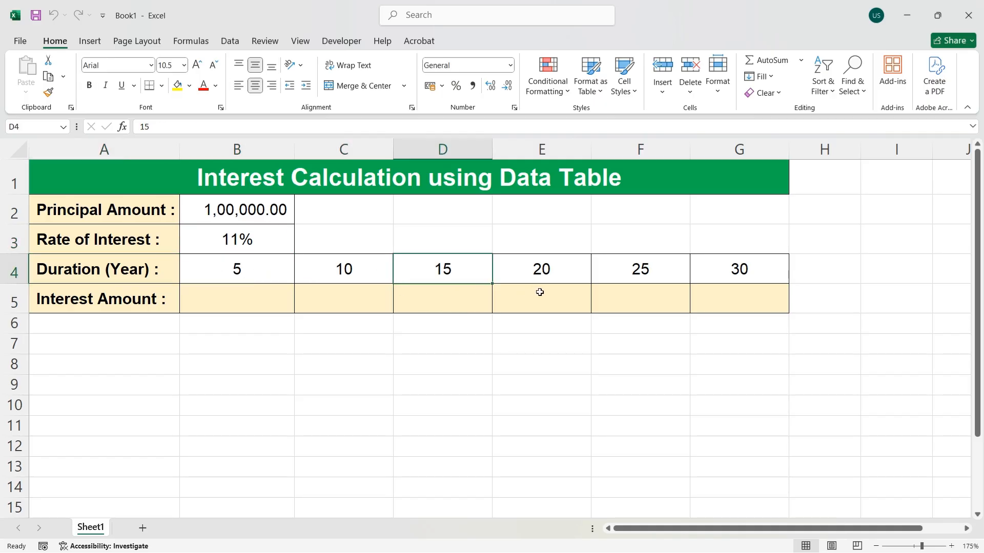
left_click(576, 275)
left_click(666, 275)
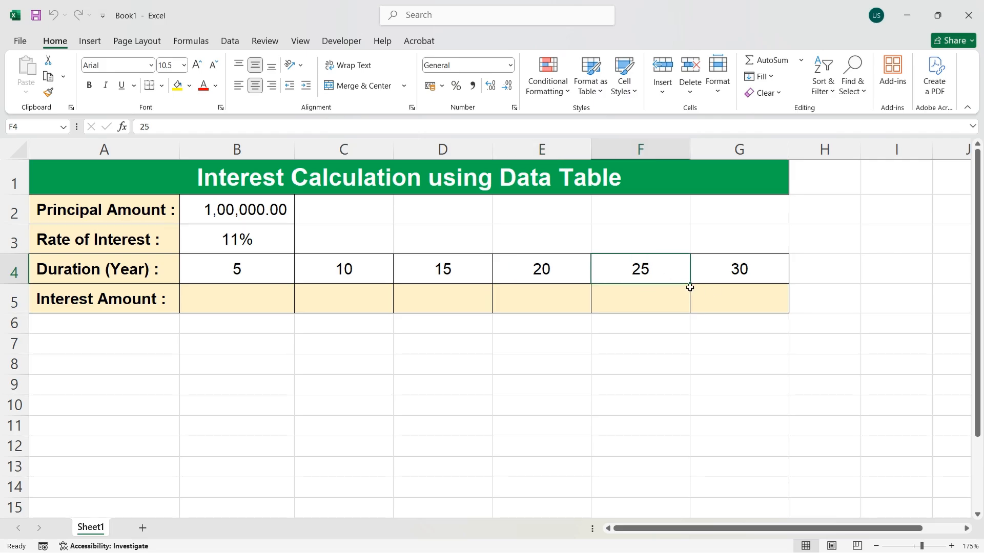
left_click(772, 277)
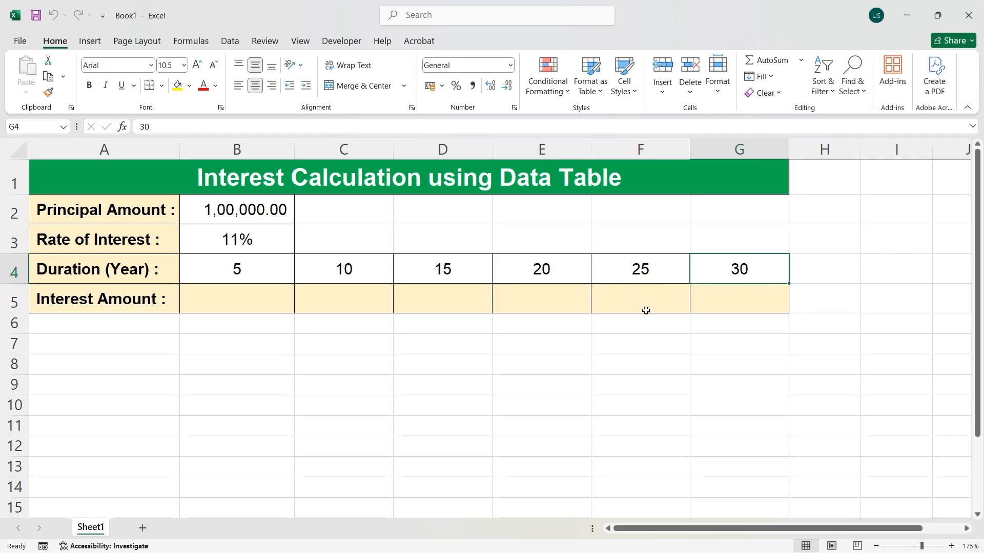
Examine the empty Interest Amount cells B5 through G5 beneath the durations
left_click(154, 302)
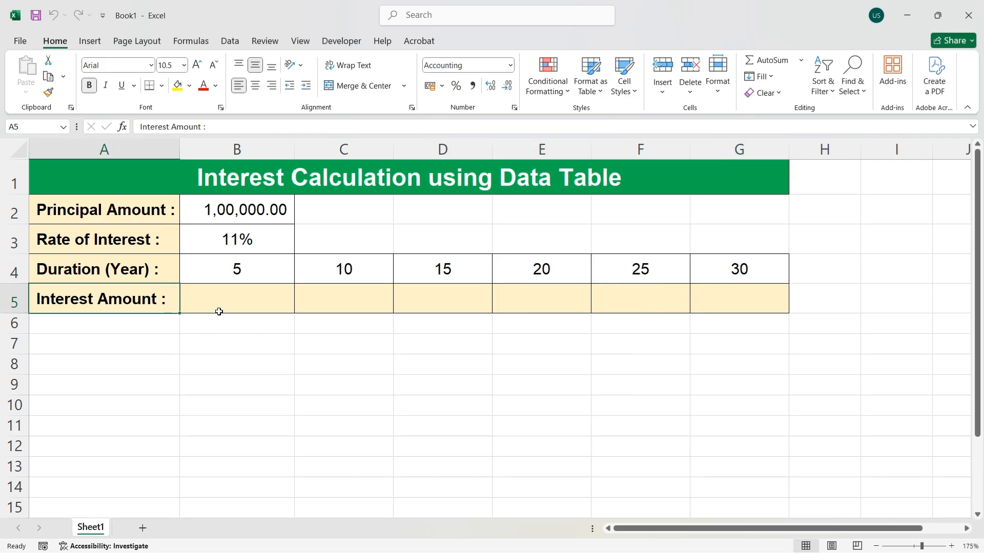
left_click(233, 301)
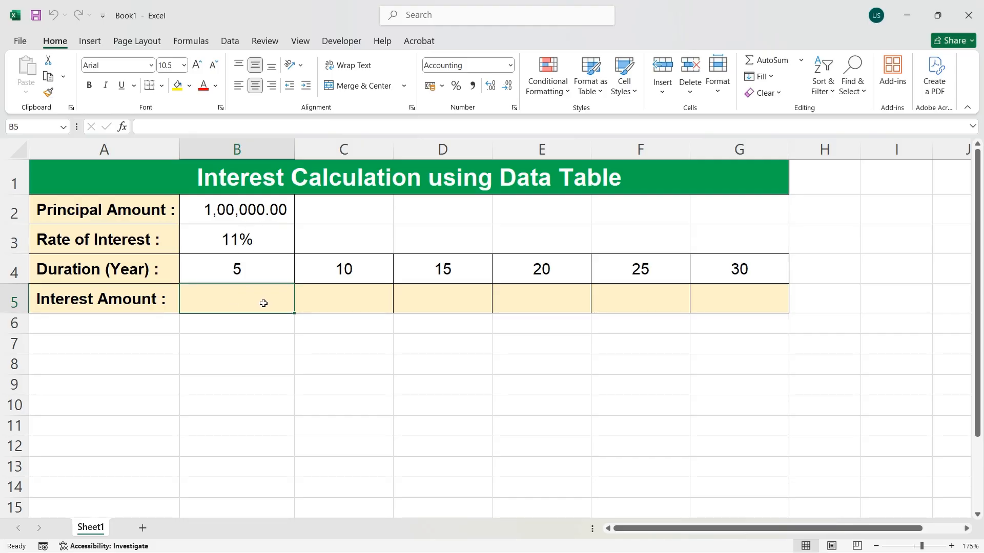
left_click(351, 301)
left_click(439, 296)
left_click(536, 301)
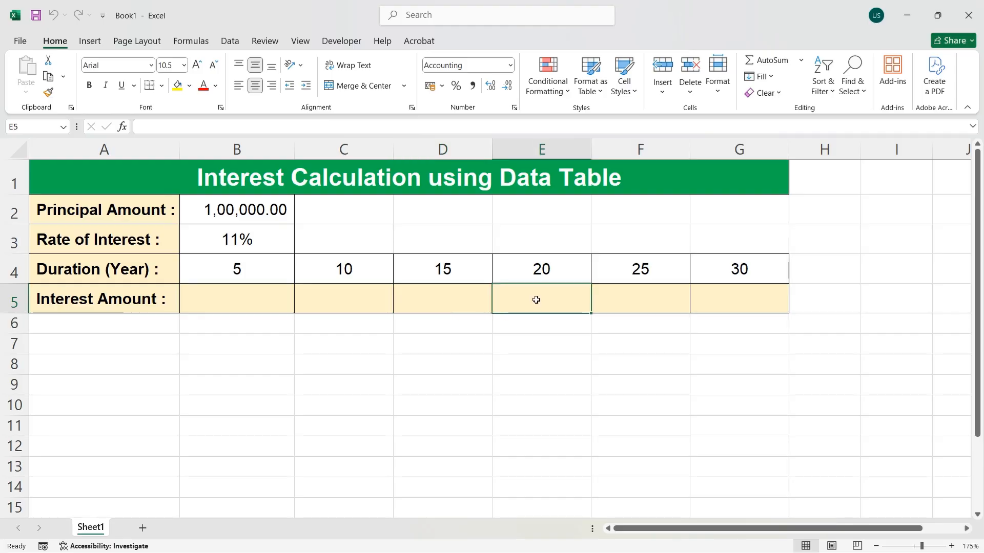
left_click(652, 305)
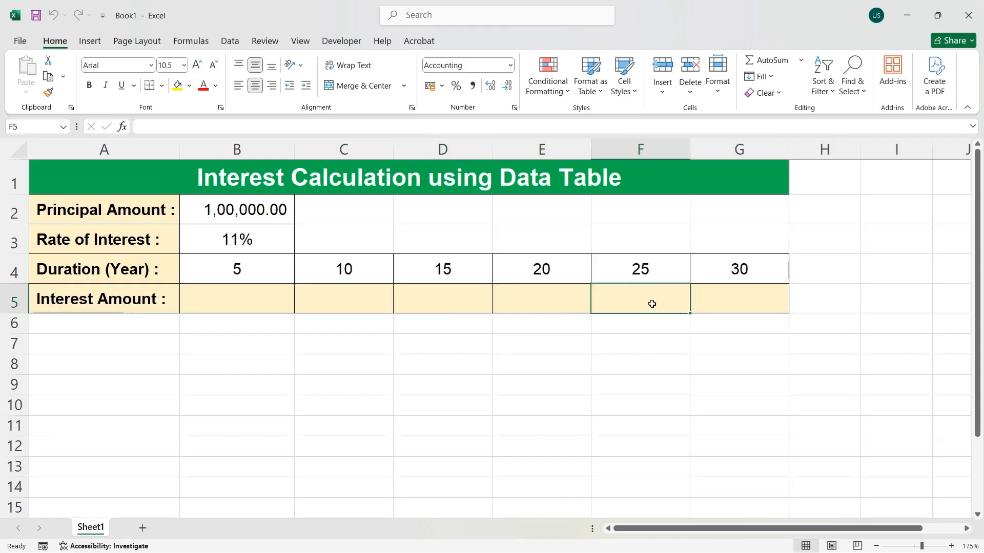
left_click(733, 303)
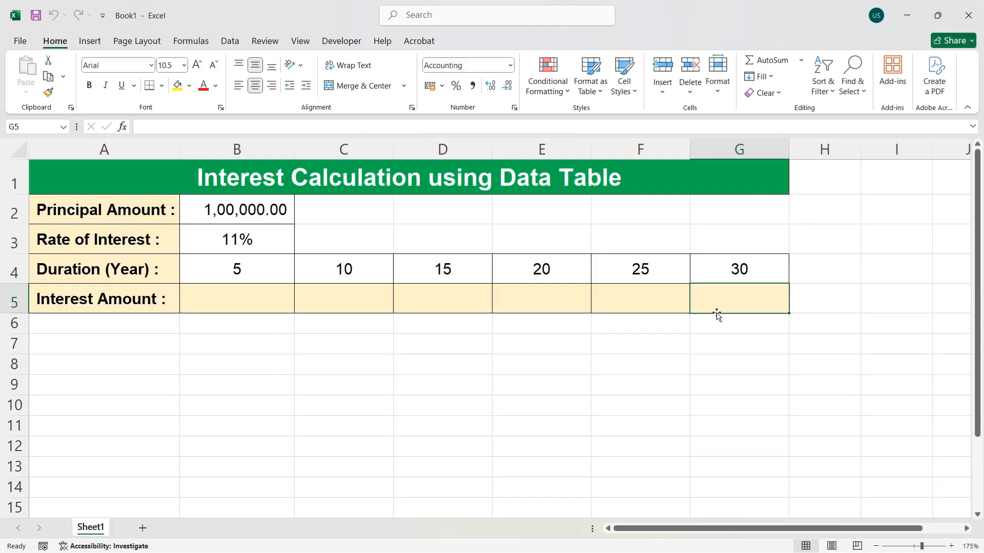
Enter the formula =B2*B3*B4 in B5 to calculate the interest amount for the first duration
left_click(260, 306)
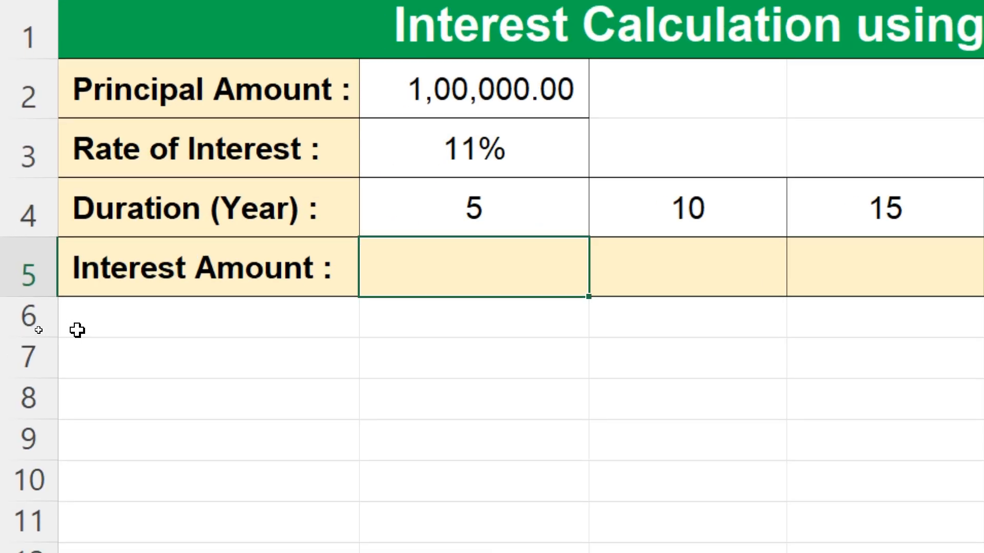
type("=")
left_click(412, 95)
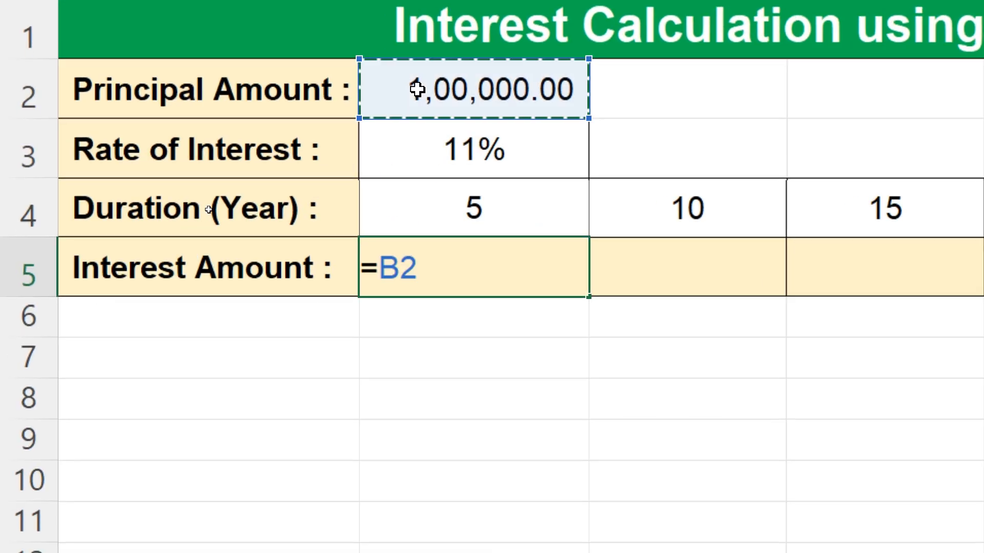
type("*")
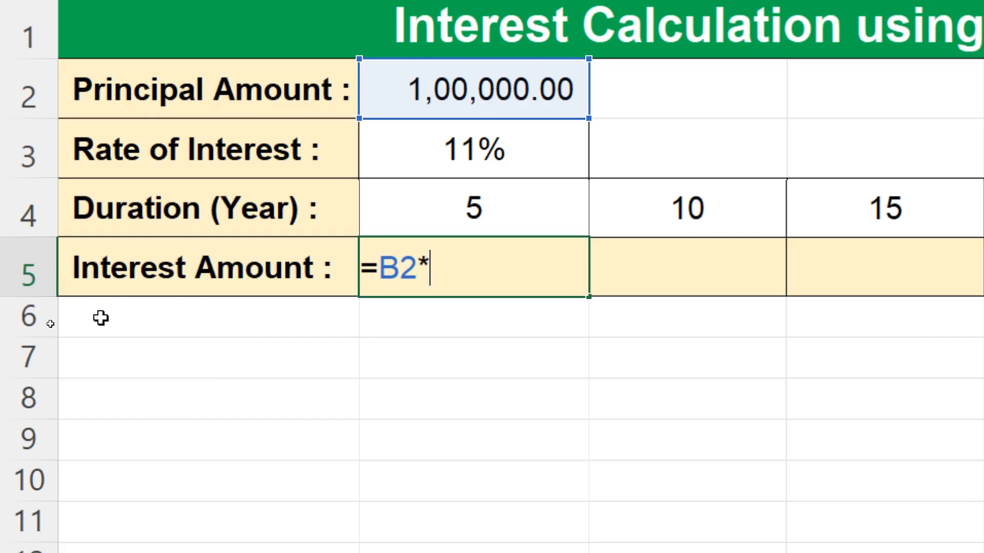
left_click(386, 161)
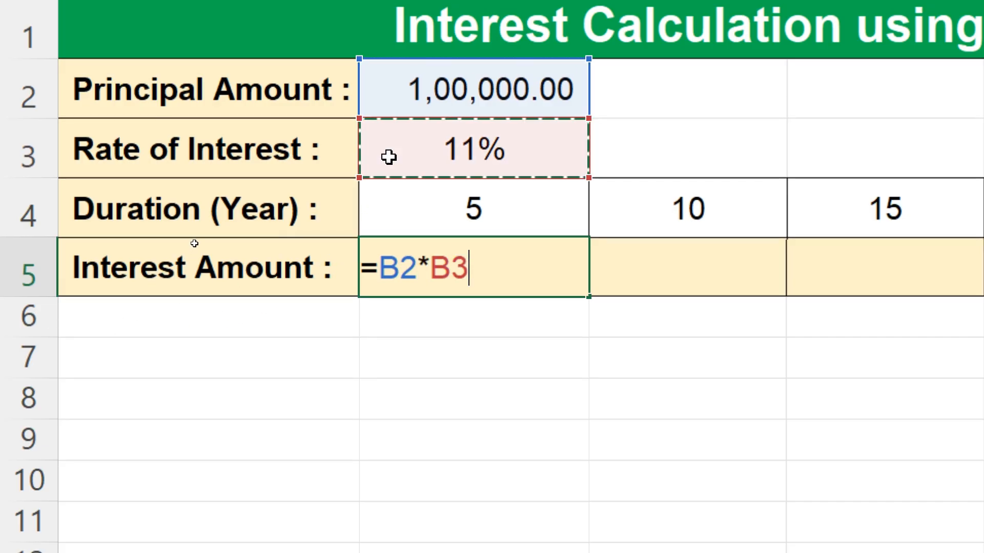
type("*")
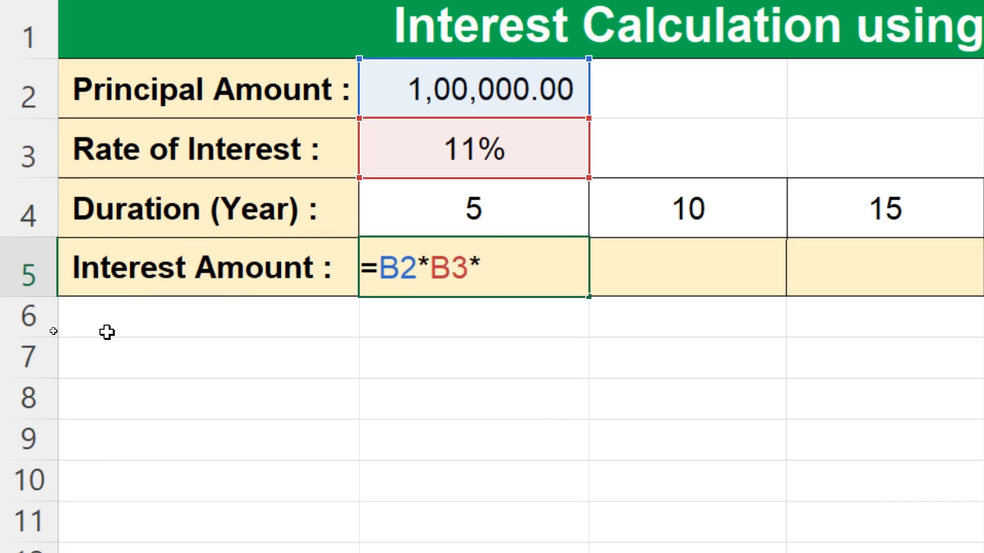
left_click(386, 211)
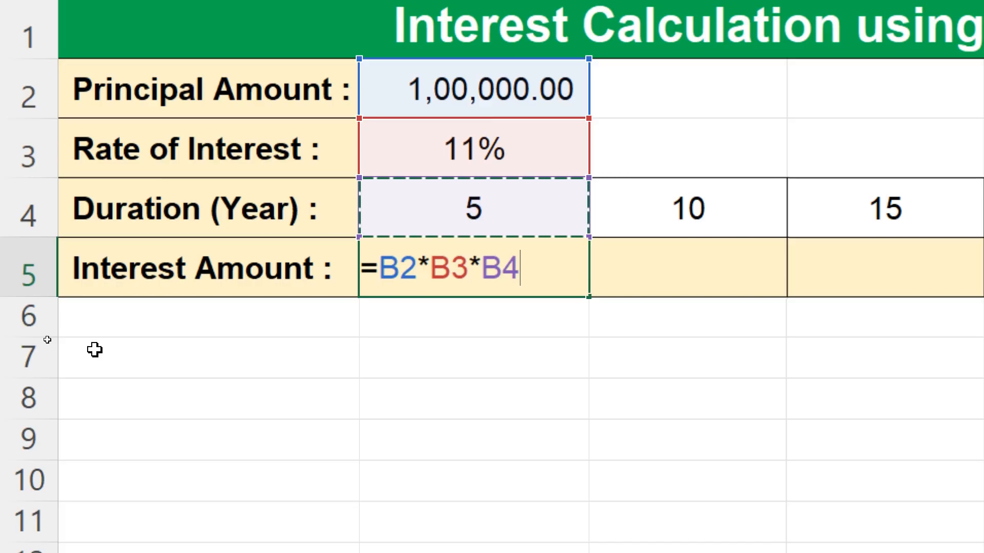
key("Return")
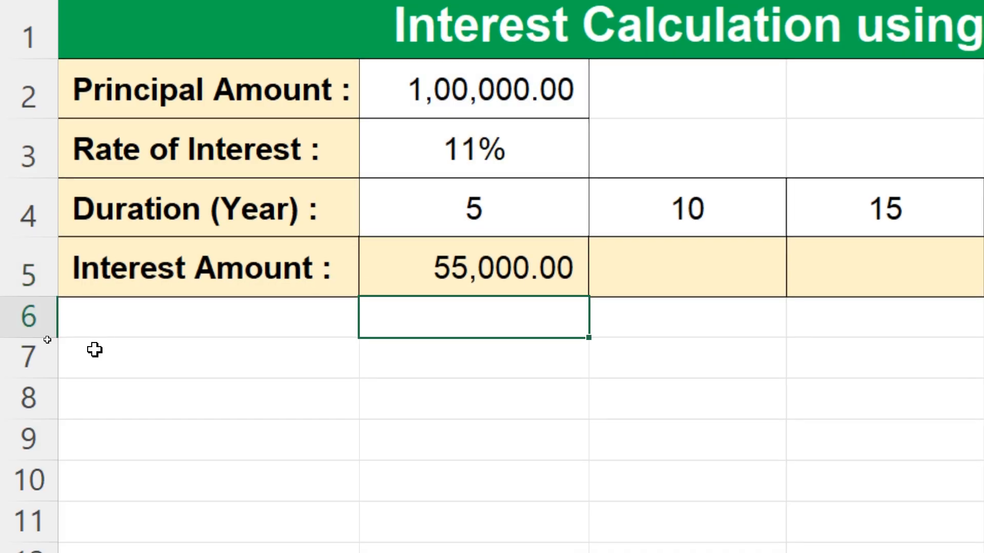
Try to fill the B5 interest formula across C5:G5, and clear the filled cells
left_click(388, 279)
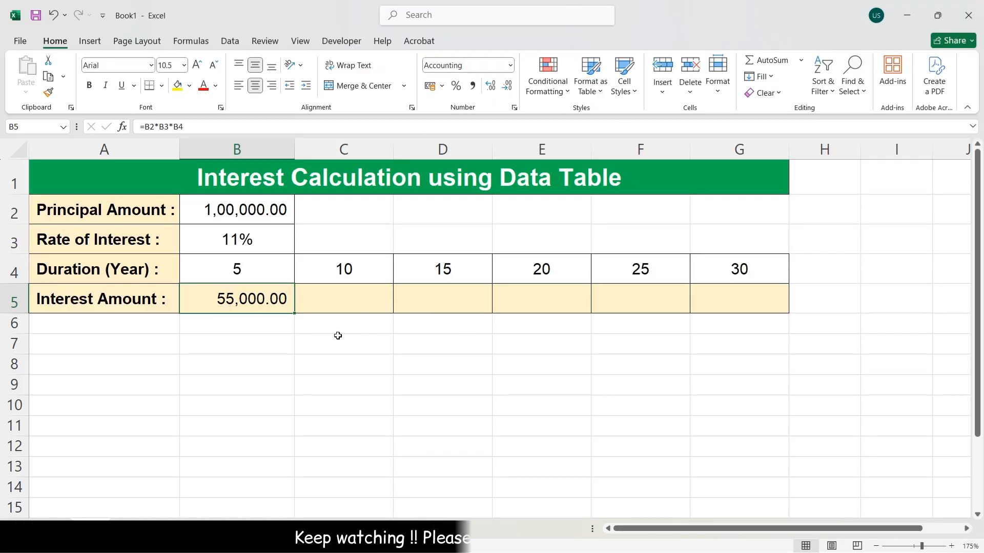
mouse_move(293, 314)
left_mouse_down()
mouse_move(543, 308)
mouse_move(750, 319)
left_mouse_up()
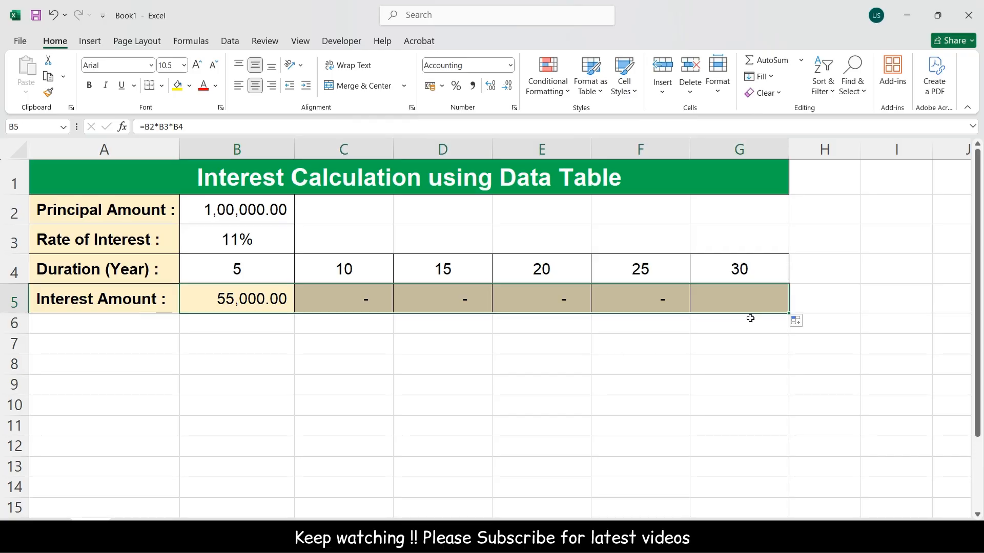
left_click_drag(337, 297, 720, 303)
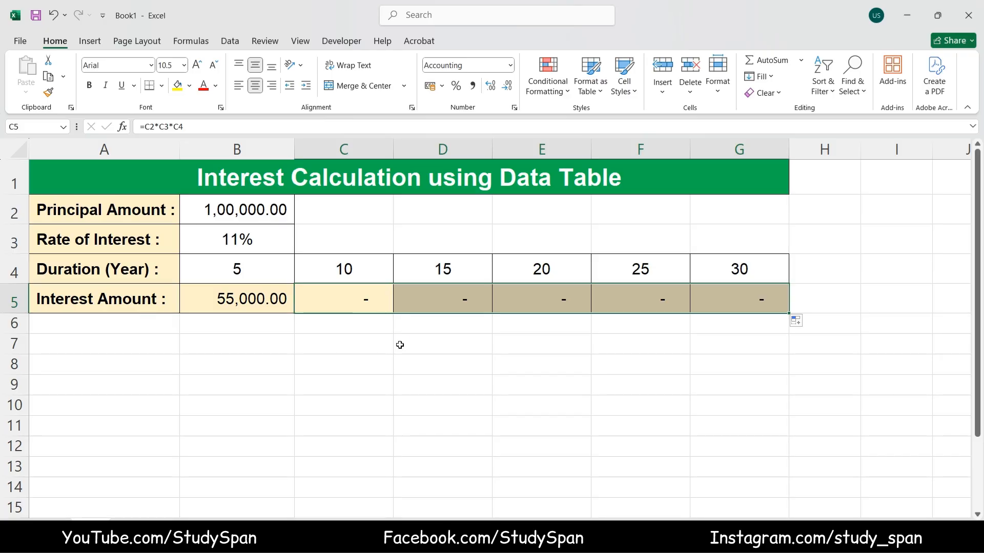
key("Delete")
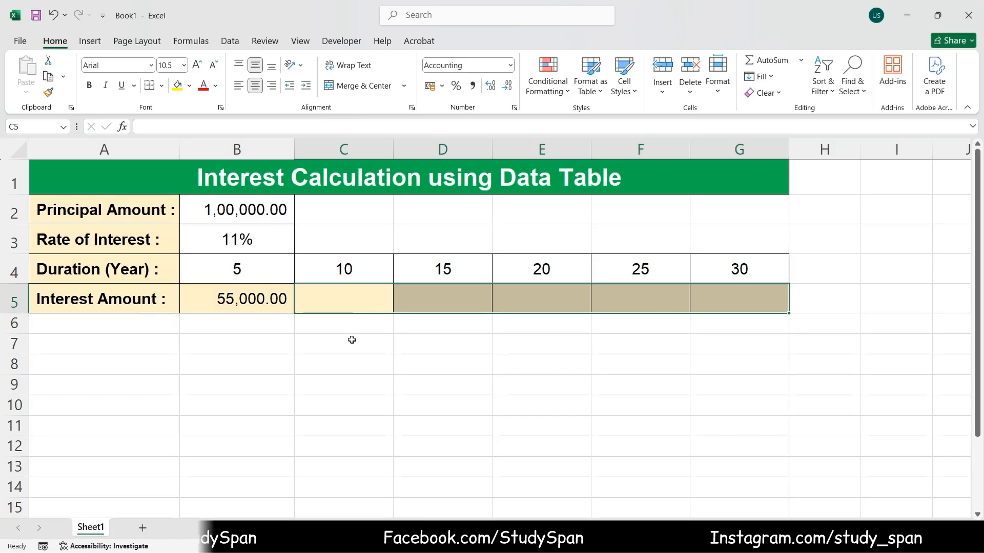
Create a What-If Analysis data table on B4:G5 with $B$4 as the row input cell
left_click(238, 270)
left_click_drag(321, 281, 730, 294)
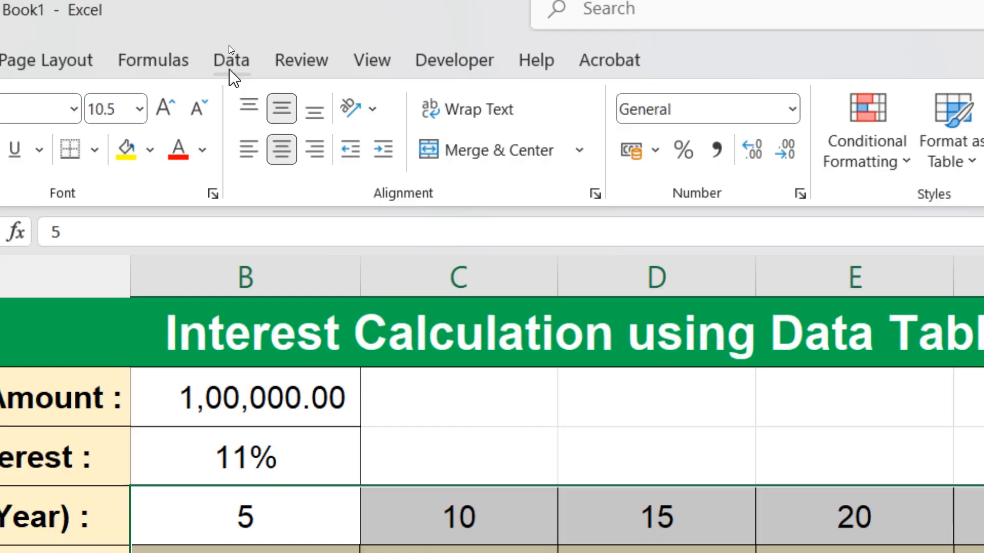
left_click(229, 43)
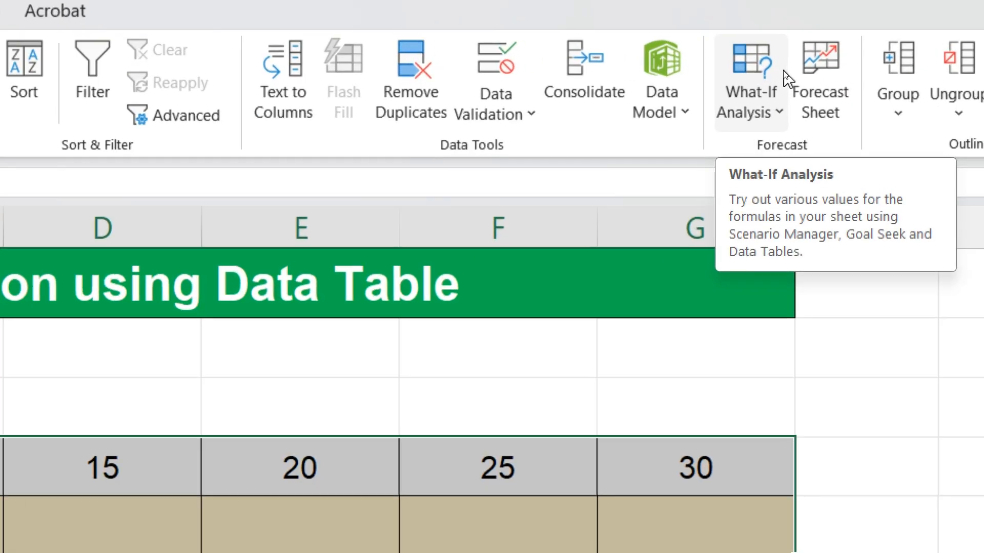
left_click(776, 117)
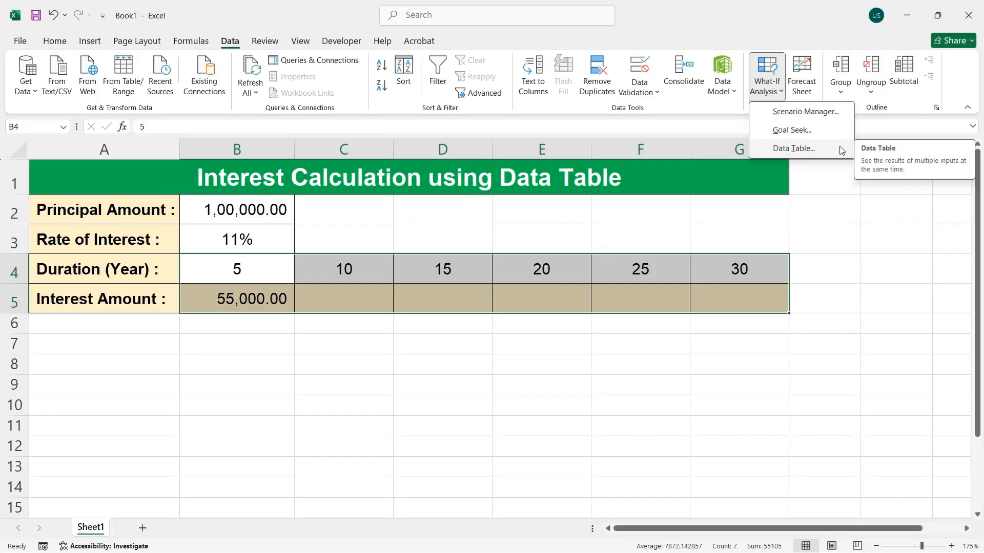
left_click(865, 231)
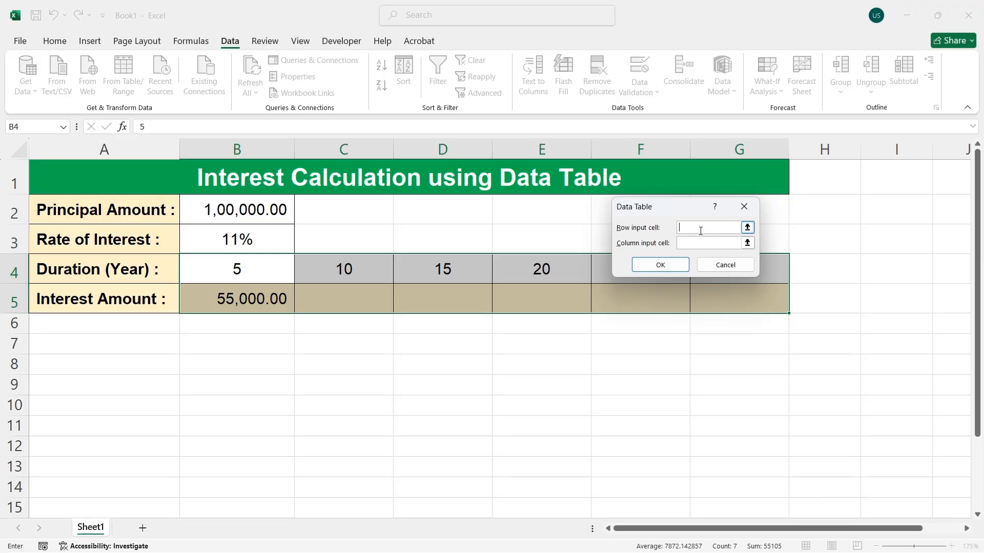
left_click_drag(681, 205, 387, 212)
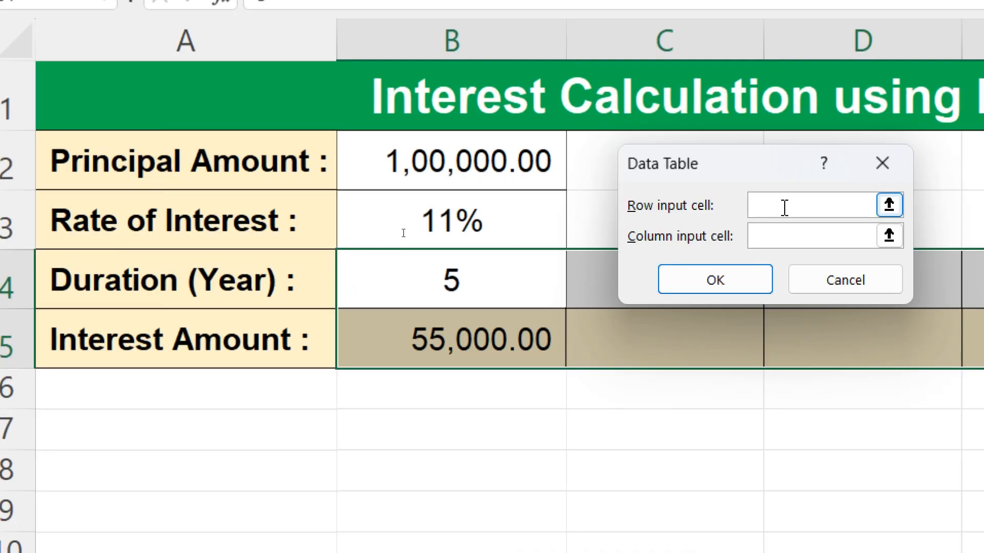
left_click(440, 282)
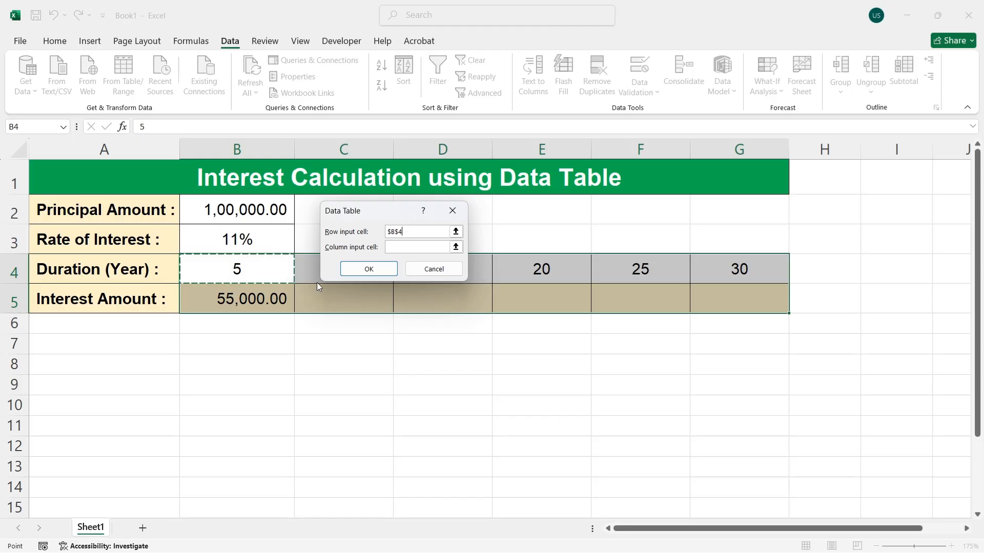
left_click(358, 270)
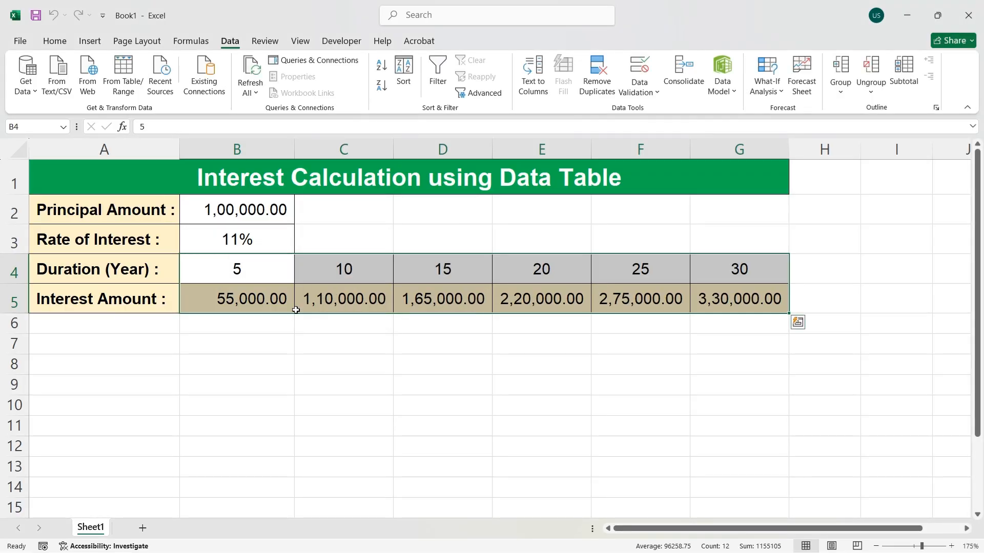
Examine the calculated interest amounts for each duration in B5 through G5
left_click(209, 300)
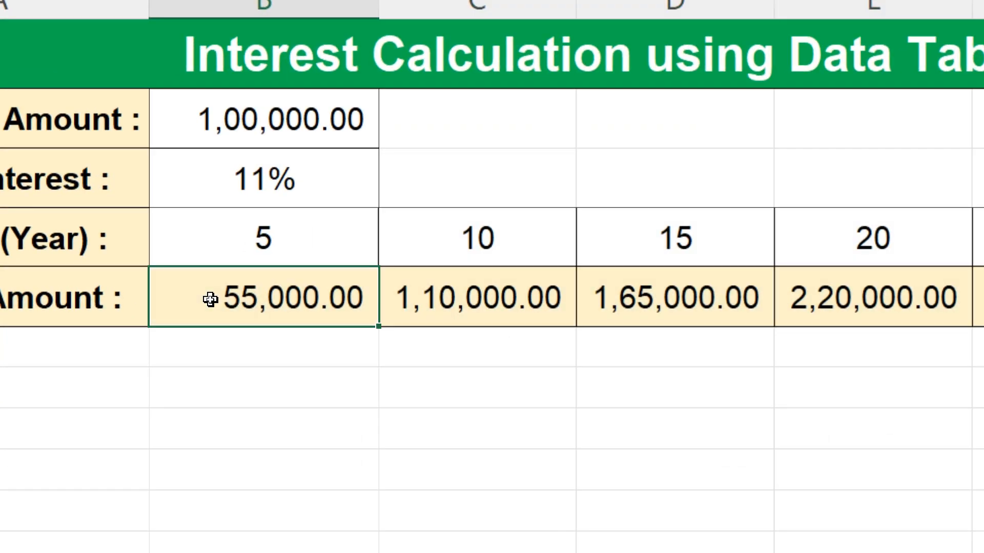
left_click(468, 308)
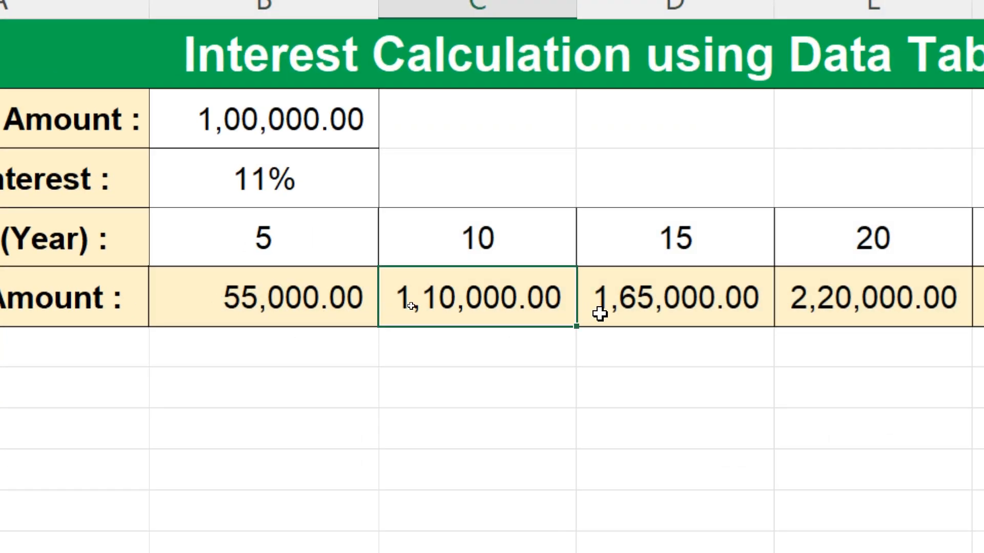
left_click(656, 302)
left_click(866, 297)
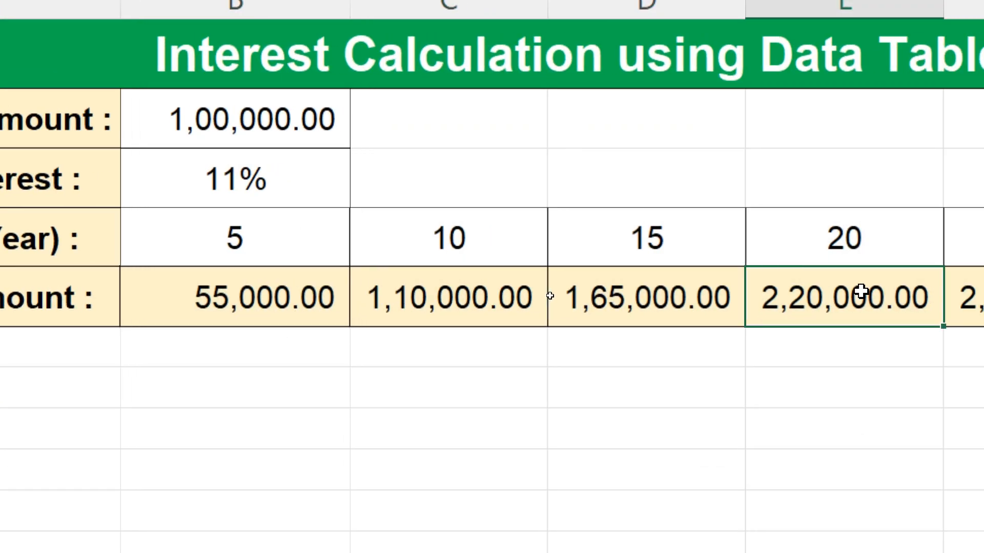
left_click(964, 297)
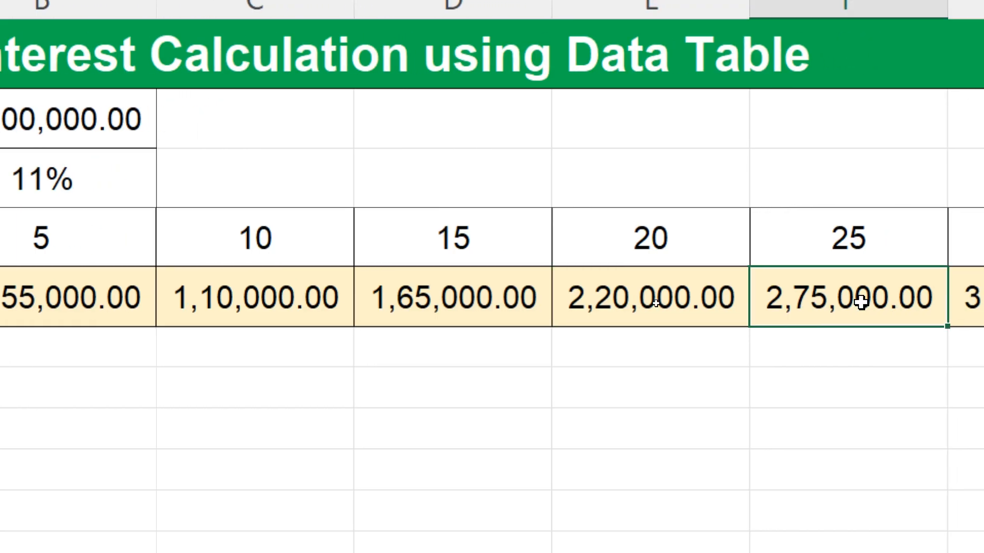
left_click(968, 297)
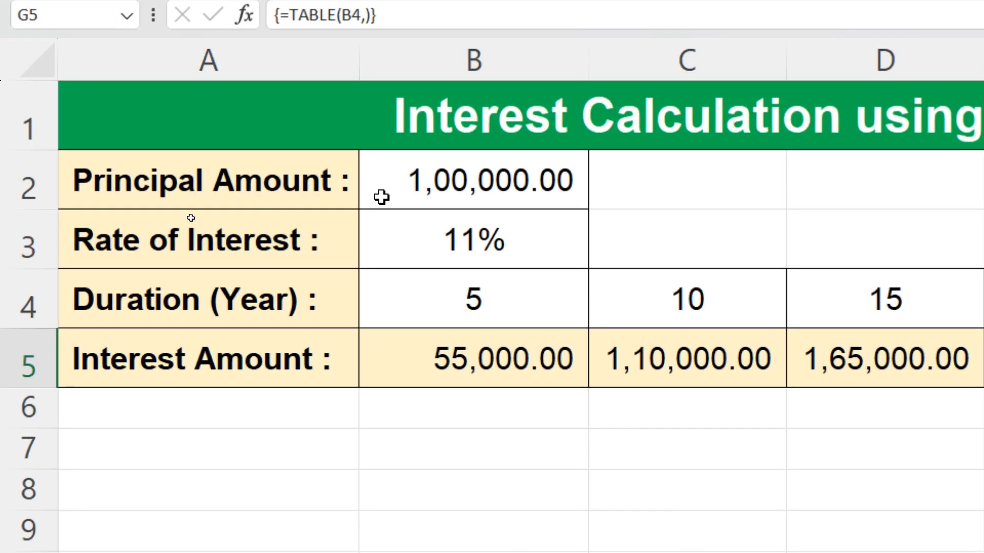
Set the principal amount in B2 to 200000
left_click(381, 197)
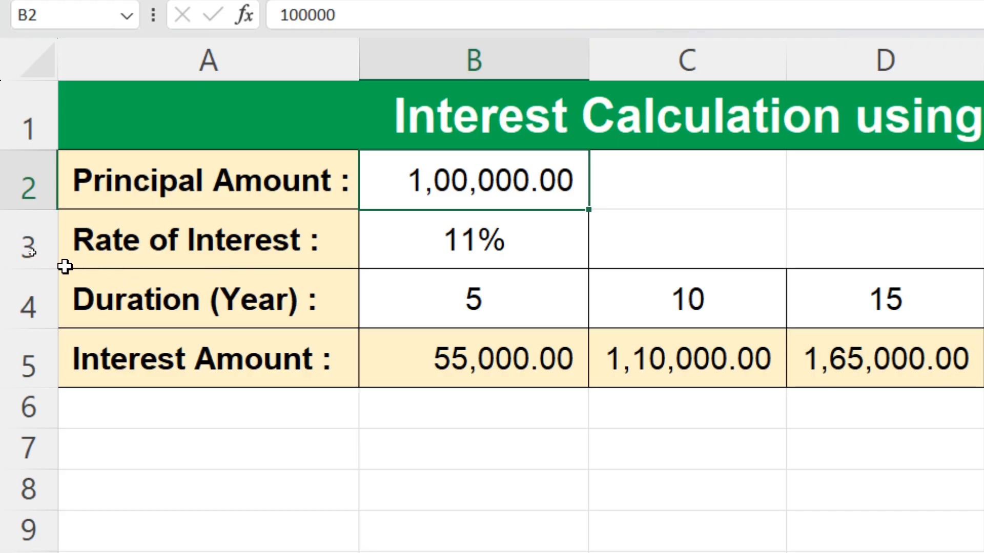
type("200000")
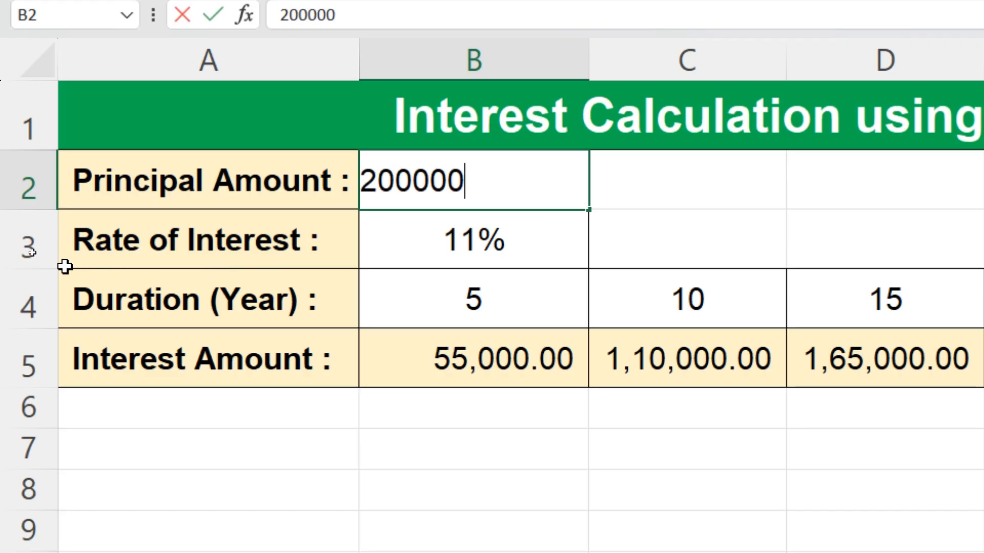
key("Return")
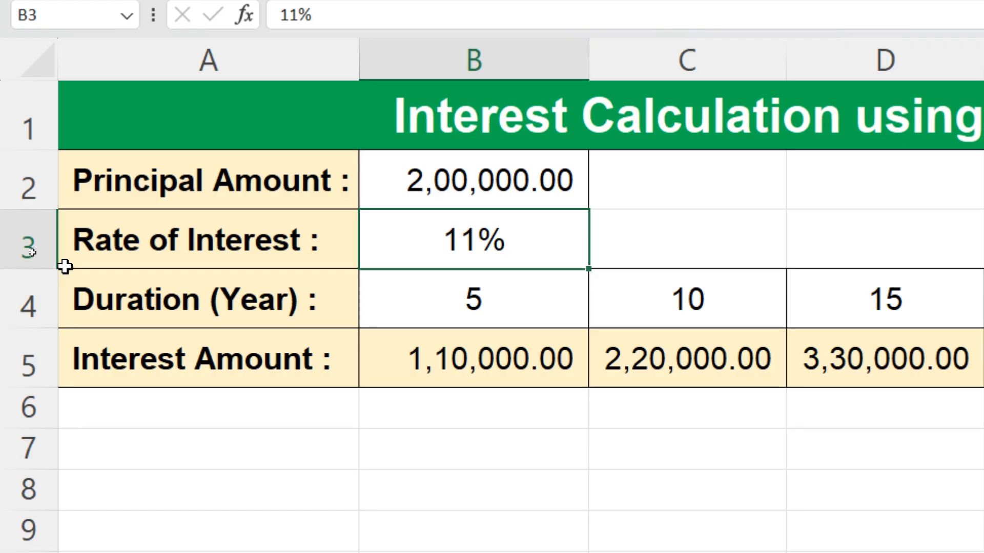
Check the recalculated interest amount for each duration from B5 through G5 using the changed principal
left_click(415, 367)
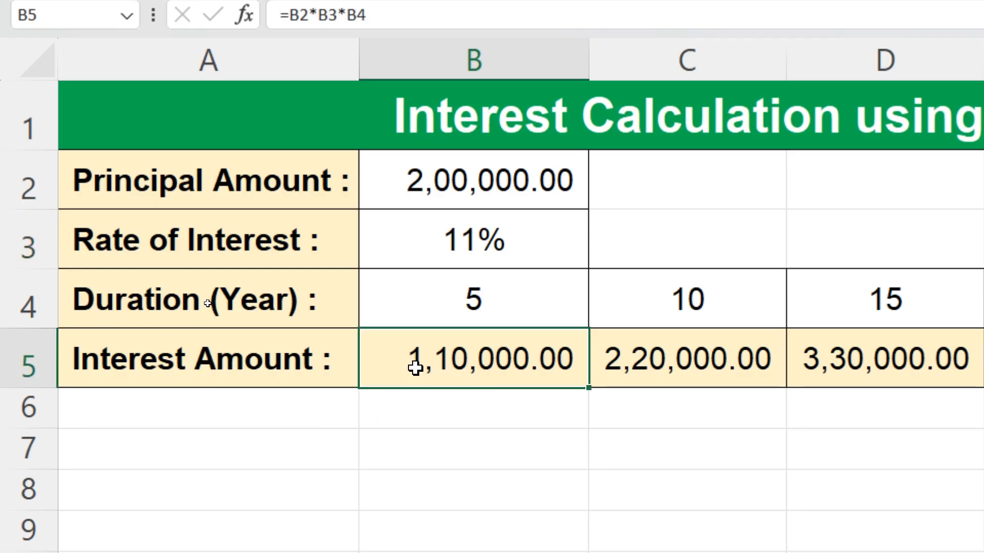
left_click(685, 358)
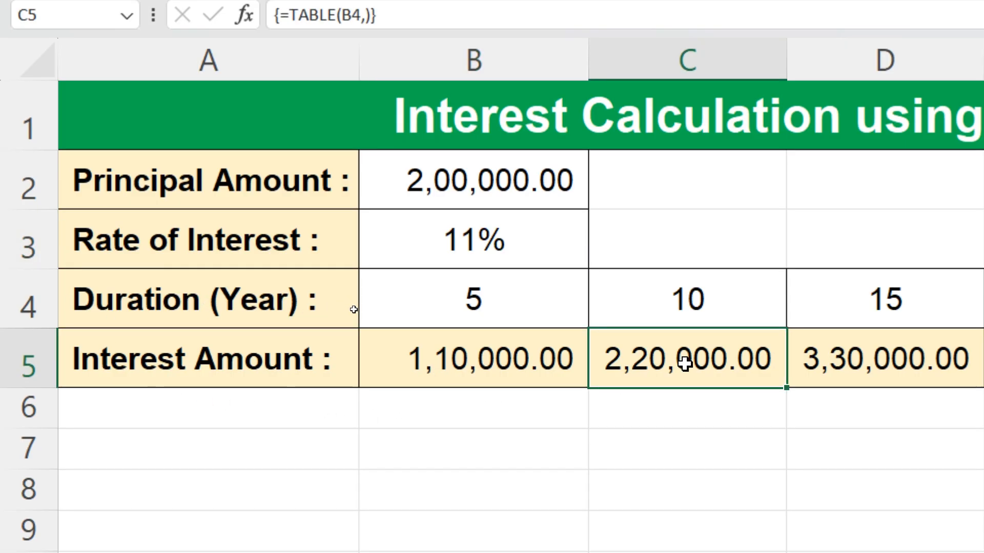
left_click(925, 357)
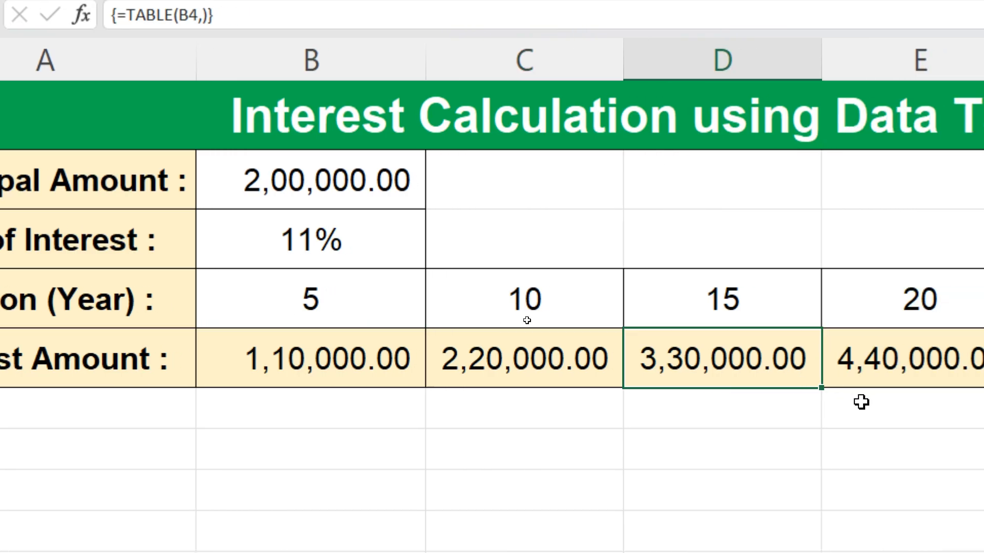
left_click(861, 368)
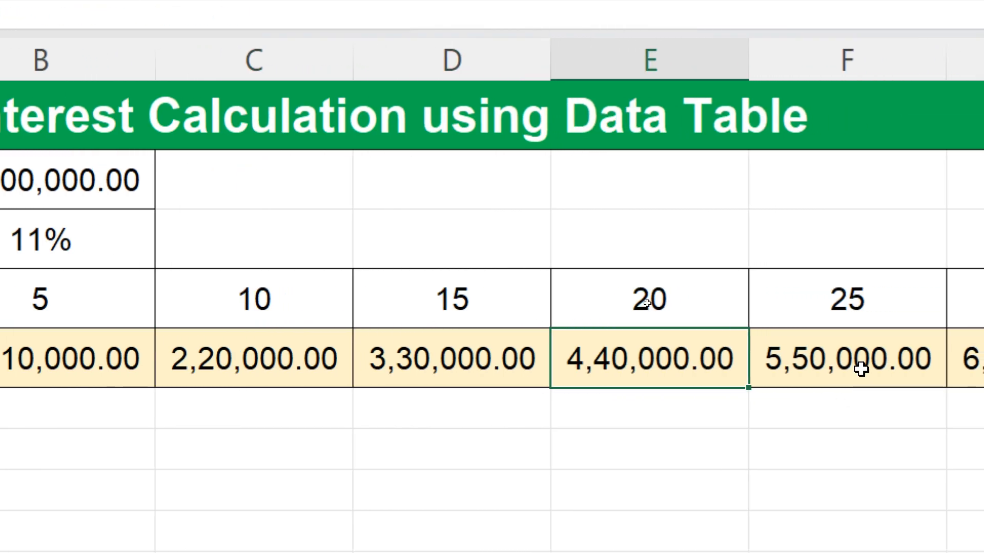
left_click(861, 373)
left_click(861, 371)
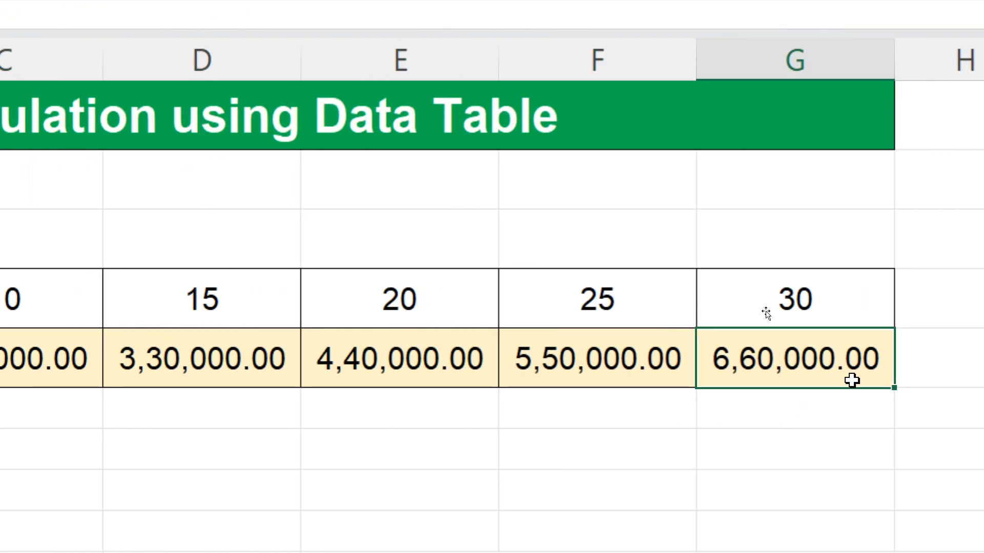